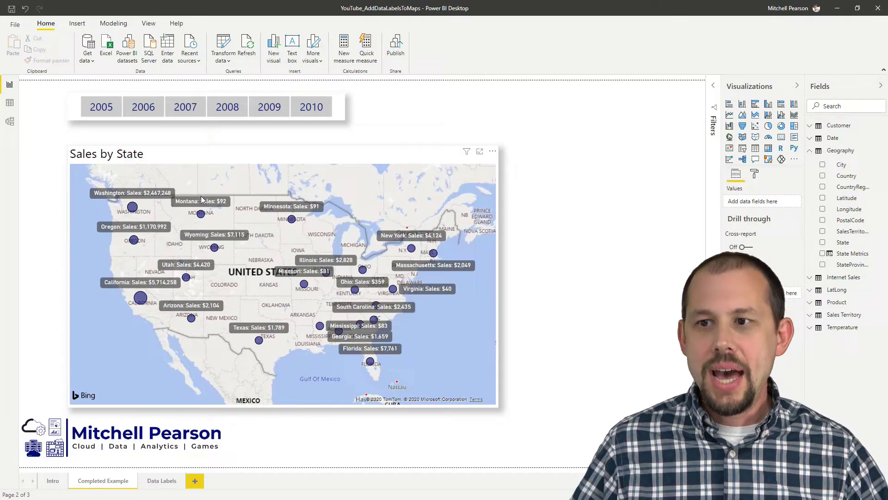
# Select the Sales by State map, then go to the Data Labels page.
pyautogui.click(219, 170)
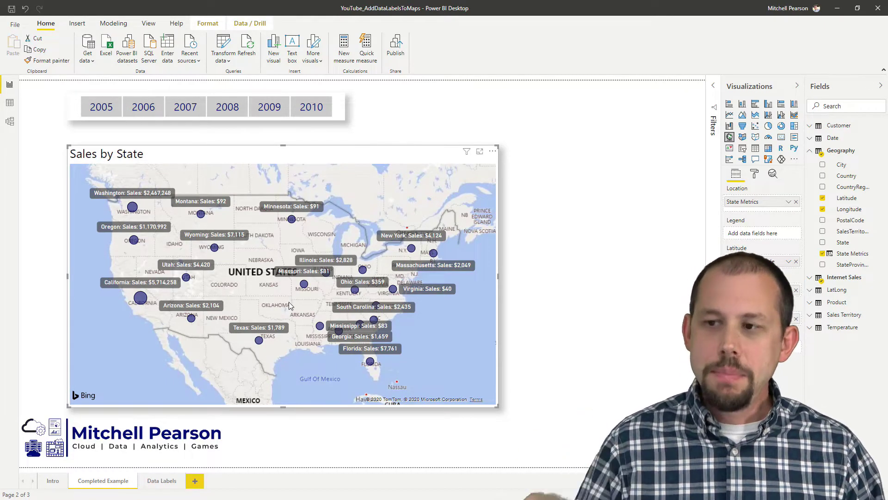
pyautogui.click(165, 481)
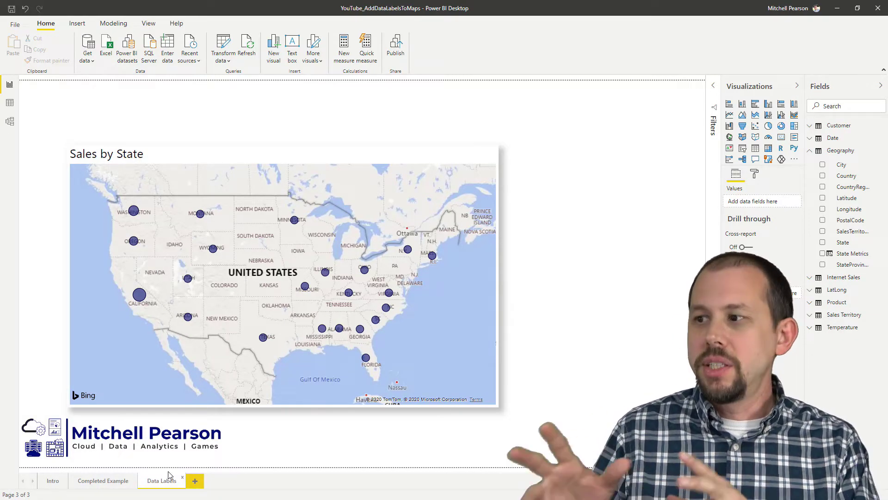
# Select the unlabeled Sales by State map and show its Format options in the Visualizations pane.
pyautogui.click(439, 154)
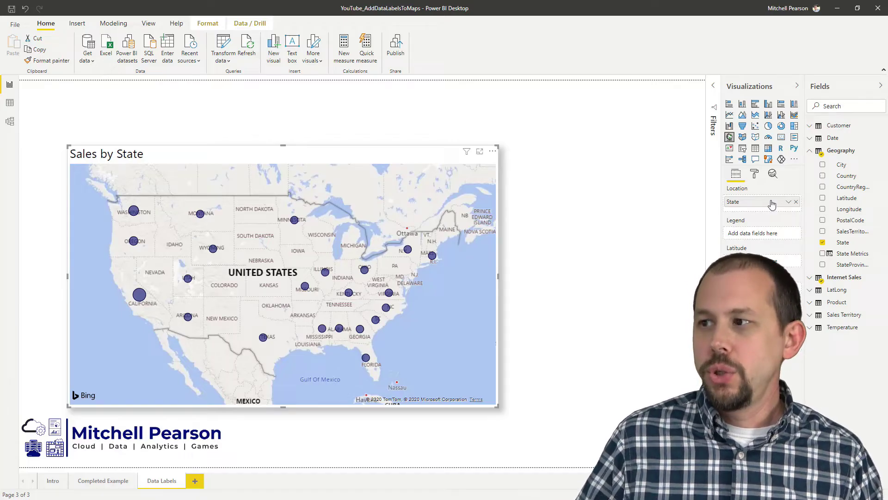
pyautogui.click(754, 175)
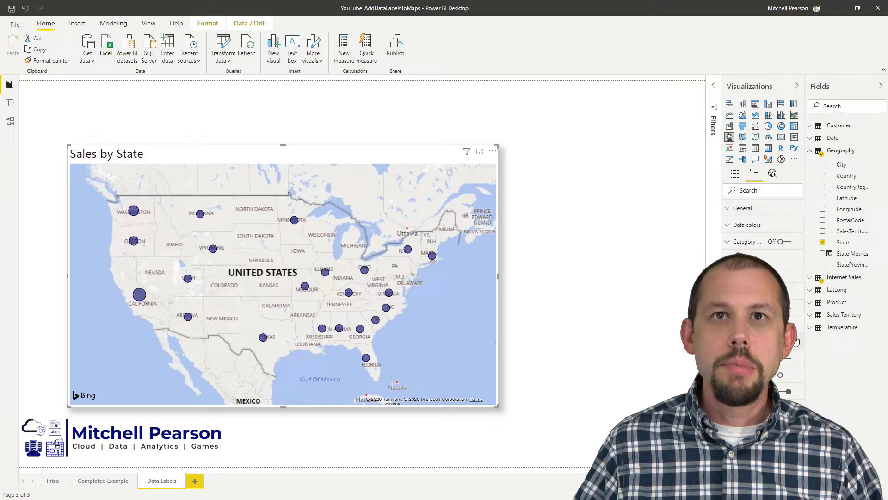
pyautogui.hotkey('alt', 'Tab')
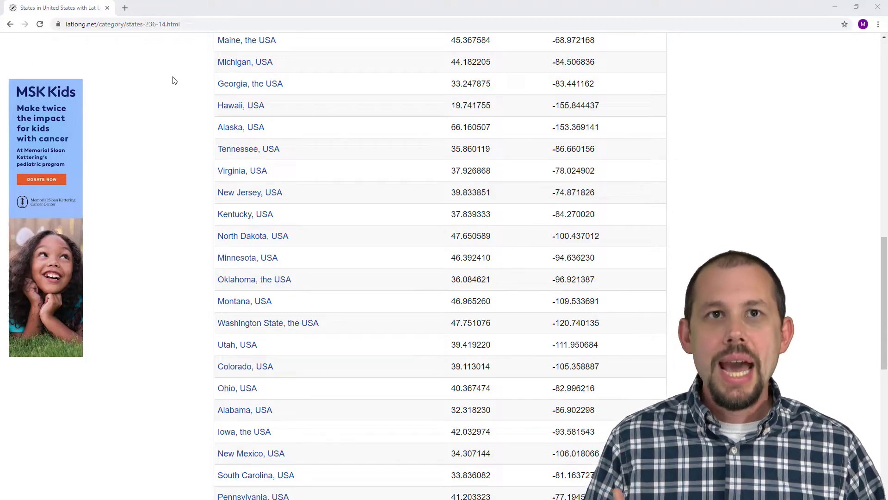
pyautogui.hotkey('alt', 'Tab')
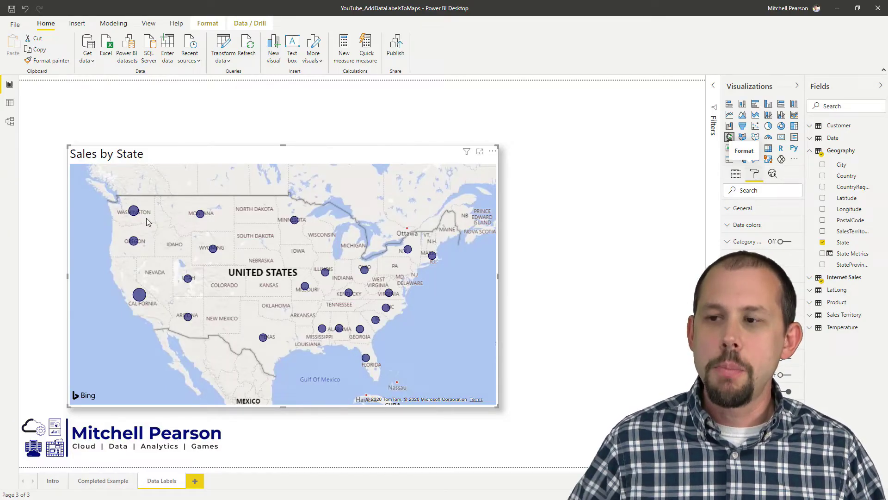
# Add a new calculated column to the Geography table named 'Sales by State'.
pyautogui.click(840, 150)
pyautogui.rightClick(831, 154)
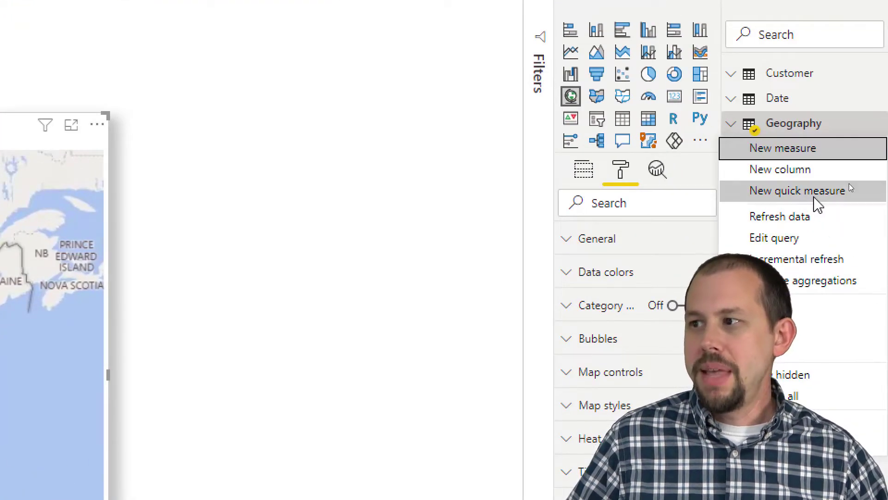
pyautogui.click(803, 171)
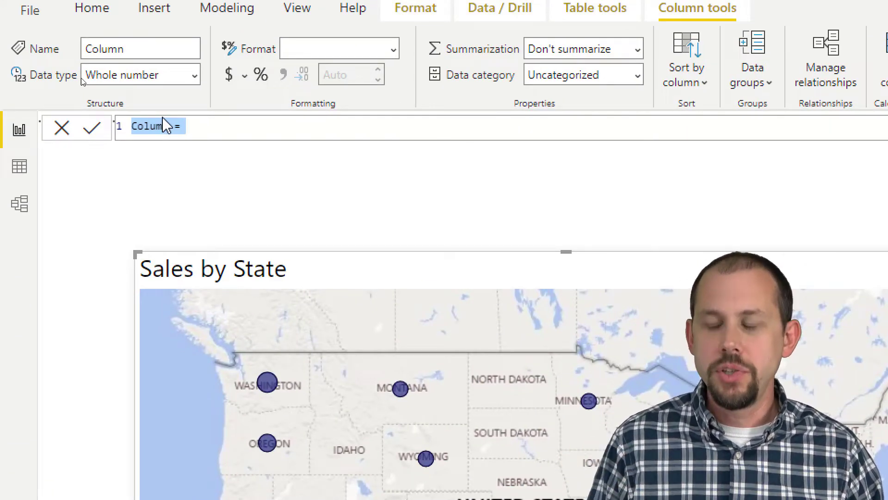
pyautogui.press('BackSpace')
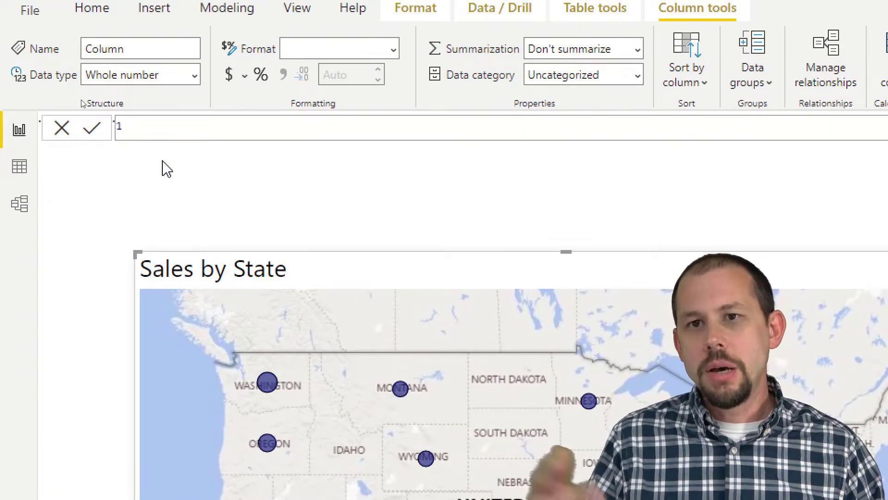
pyautogui.write('State Sales')
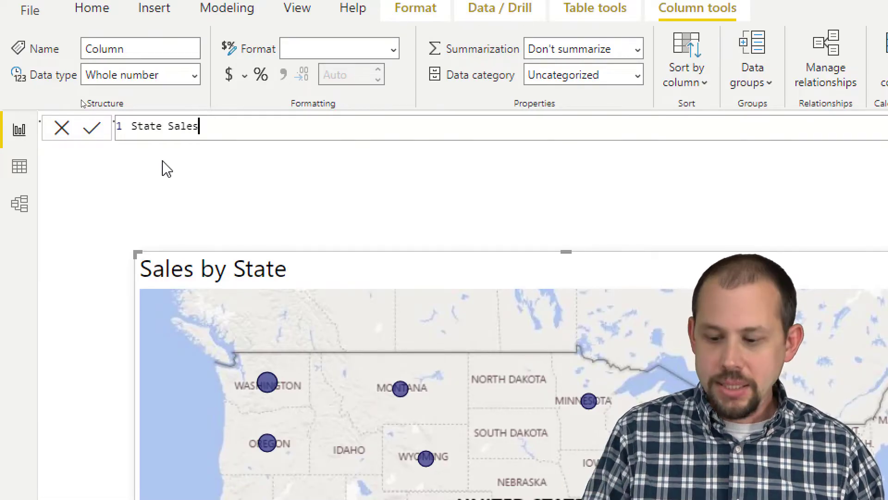
pyautogui.hotkey('ctrl', 'a')
pyautogui.press('BackSpace')
pyautogui.write('Sales by St')
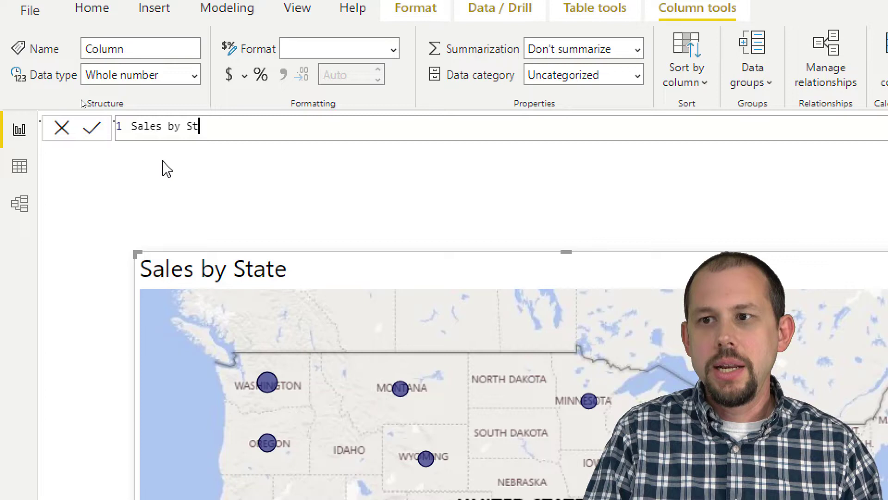
pyautogui.write('ate =')
pyautogui.hotkey('shift', 'Return')
pyautogui.hotkey('shift', 'Return')
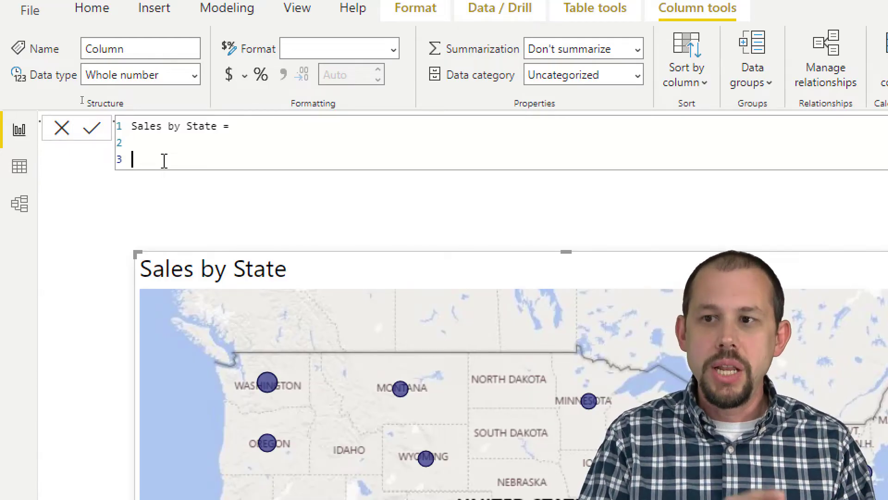
# Start the formula with 'Geography'[State] & ": " &.
pyautogui.scroll(2, 164, 161)
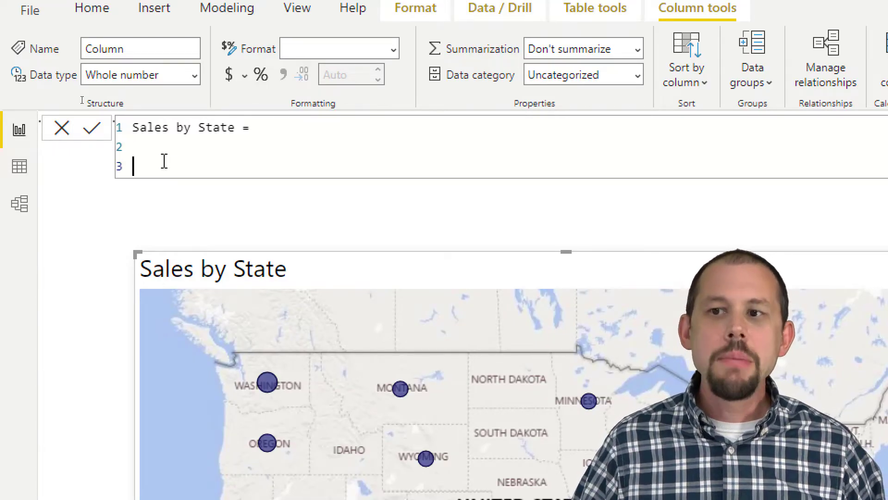
pyautogui.write("'Geography'")
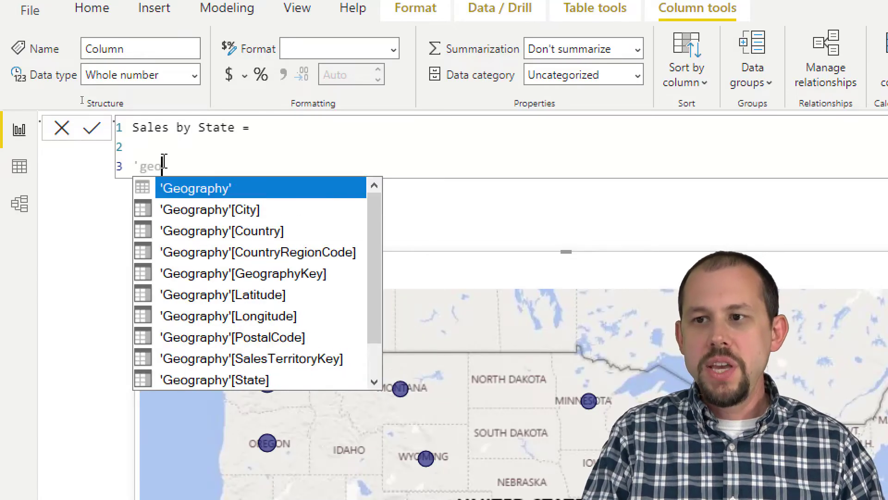
pyautogui.write('[state')
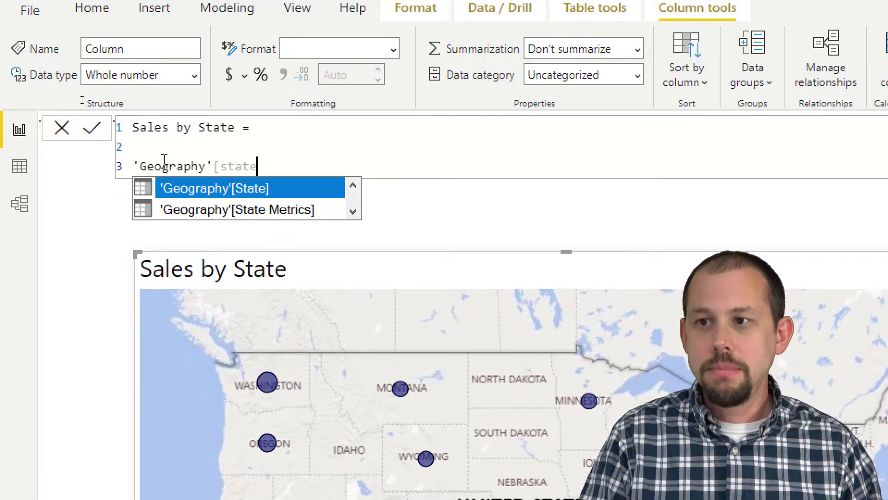
pyautogui.press('Tab')
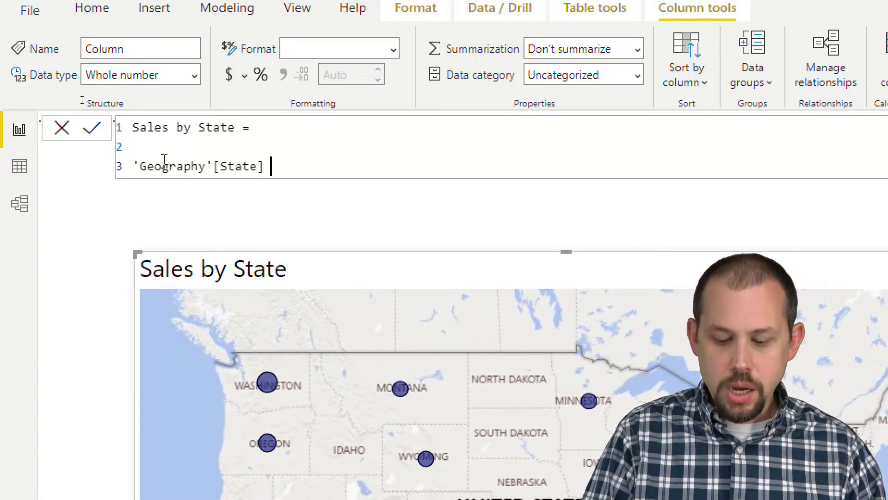
pyautogui.write('"')
pyautogui.press('BackSpace')
pyautogui.press('BackSpace')
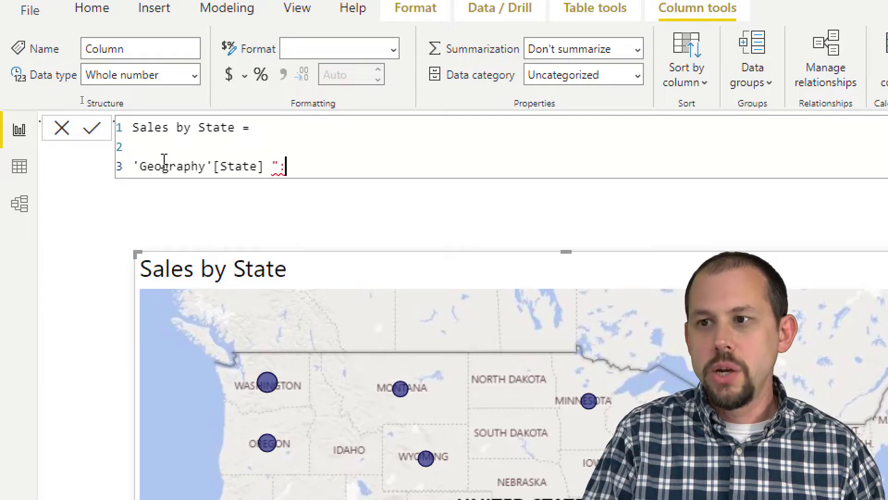
pyautogui.write('& ')
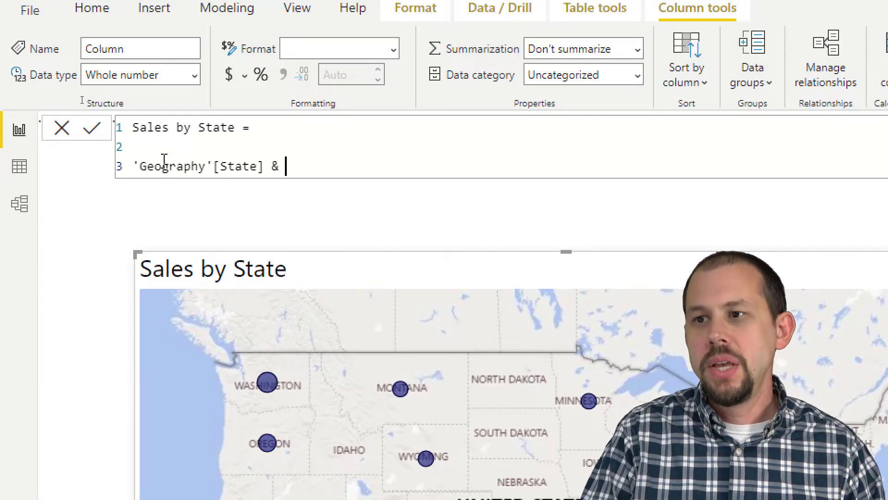
pyautogui.write('": ')
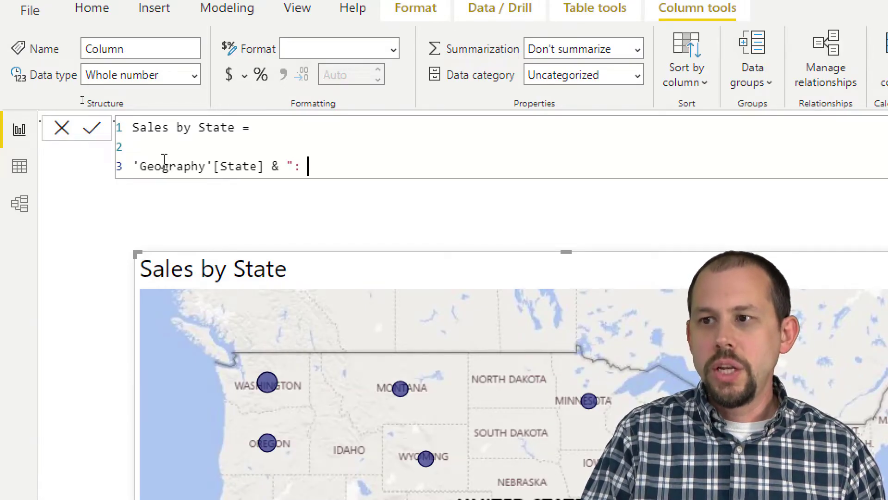
pyautogui.write('" &')
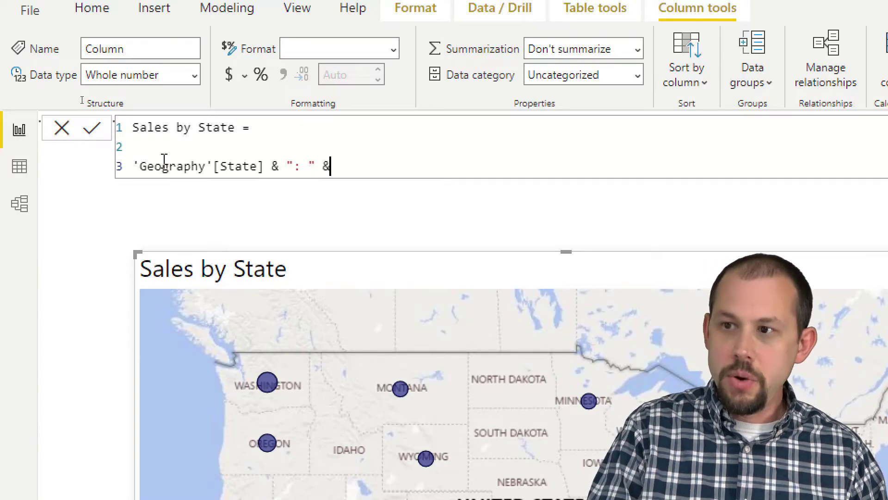
pyautogui.hotkey('shift', 'Return')
pyautogui.hotkey('shift', 'Return')
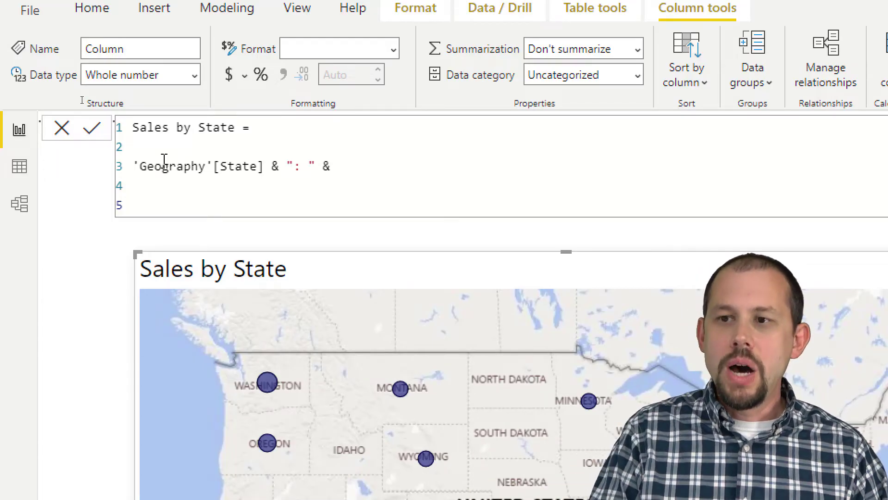
# Begin a CALCULATE call on a new, indented line.
pyautogui.write('calcu')
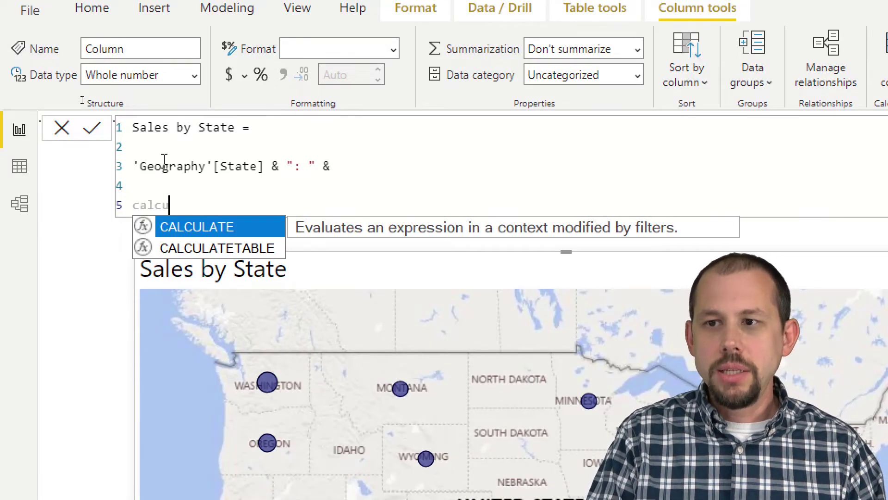
pyautogui.press('Tab')
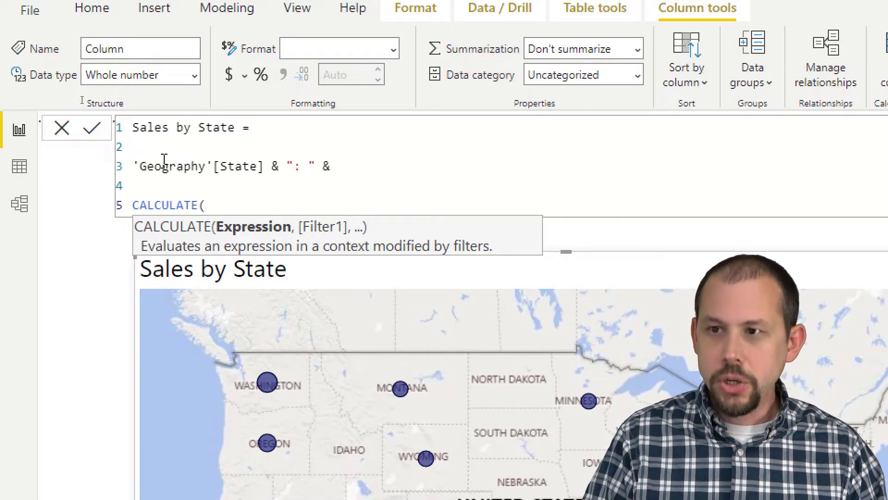
pyautogui.hotkey('shift', 'Return')
pyautogui.press('Tab')
pyautogui.write('[total')
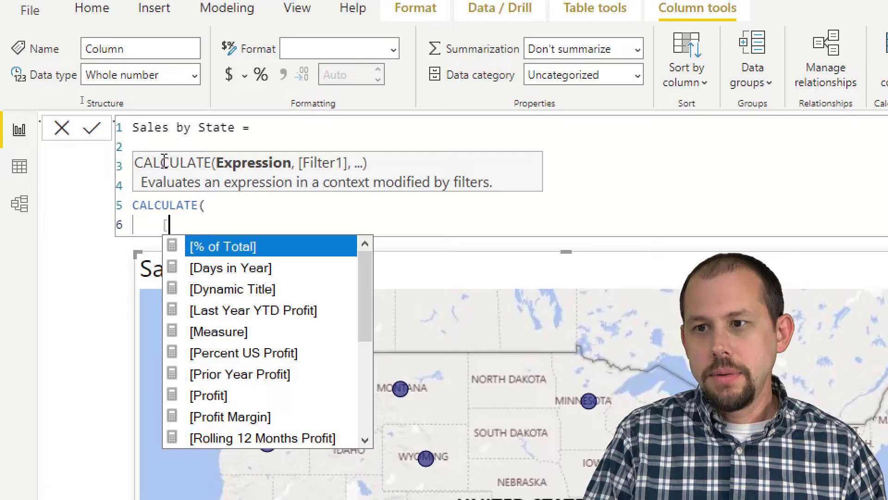
pyautogui.press('Down')
pyautogui.press('Down')
pyautogui.press('Down')
pyautogui.press('Tab')
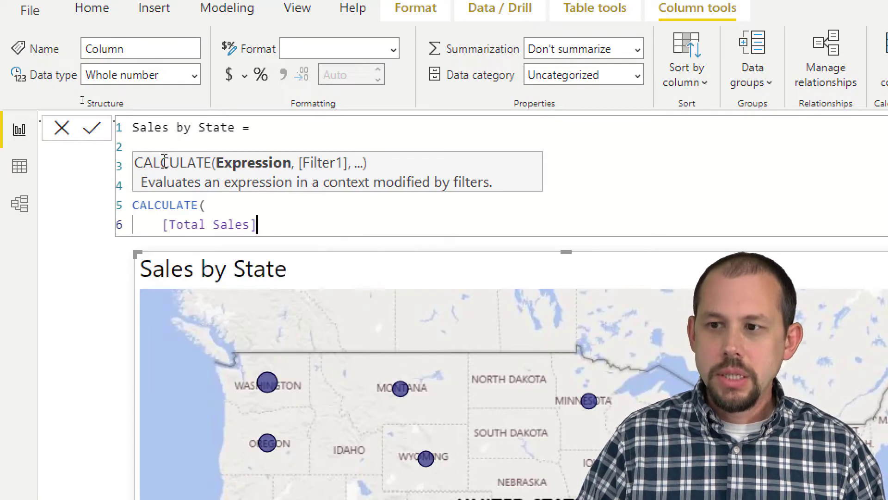
pyautogui.press('BackSpace')
pyautogui.press('BackSpace')
pyautogui.press('BackSpace')
pyautogui.press('BackSpace')
pyautogui.press('BackSpace')
pyautogui.press('BackSpace')
pyautogui.press('BackSpace')
pyautogui.press('BackSpace')
pyautogui.press('BackSpace')
pyautogui.press('BackSpace')
pyautogui.press('BackSpace')
pyautogui.press('BackSpace')
pyautogui.press('BackSpace')
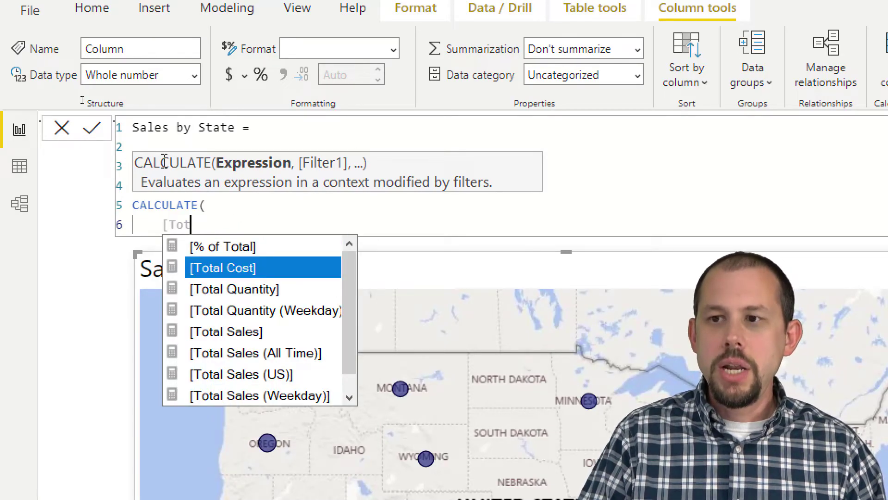
# Use SUM('Internet Sales'[Sales Amount]) as CALCULATE's first argument.
pyautogui.write('SUM')
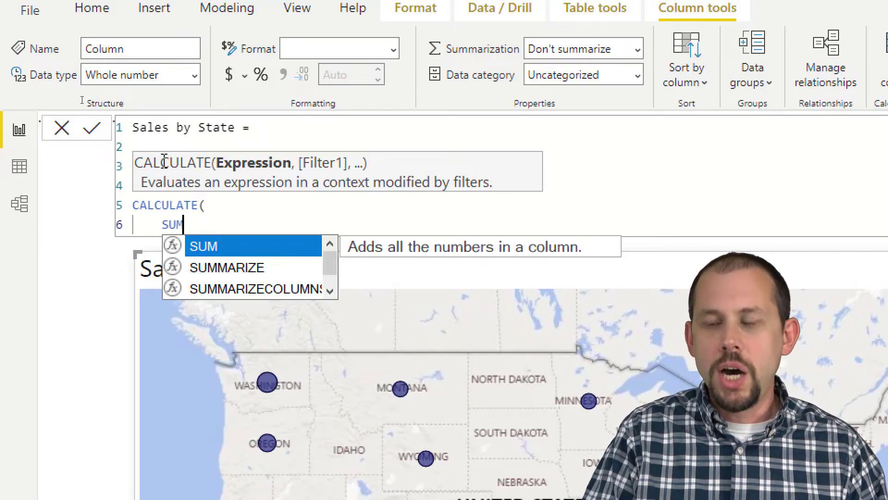
pyautogui.write("('")
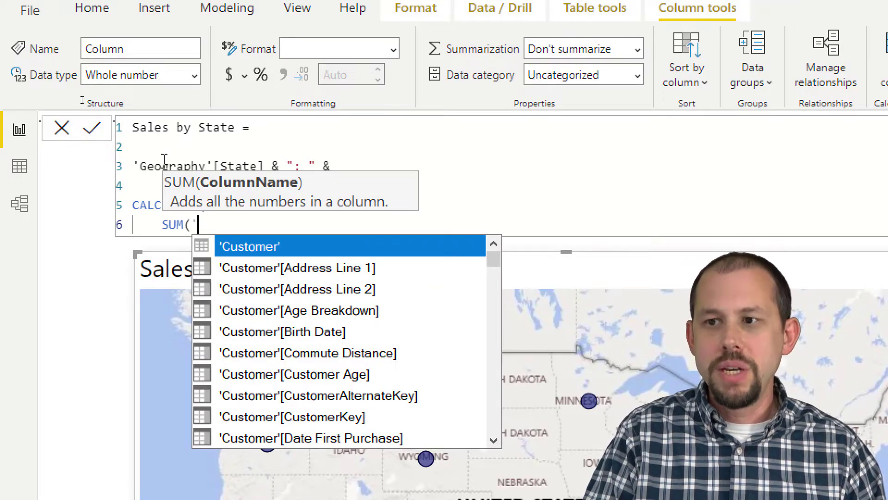
pyautogui.write('SAL')
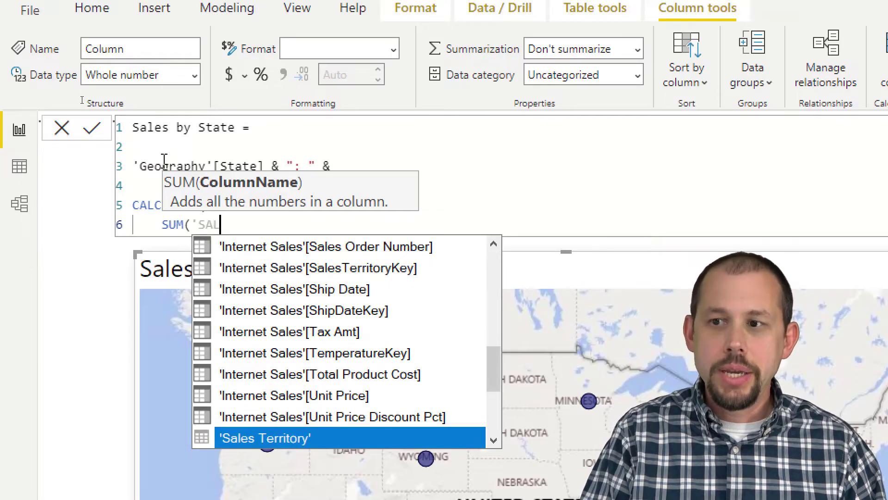
pyautogui.press('Up')
pyautogui.press('Up')
pyautogui.press('Up')
pyautogui.press('Up')
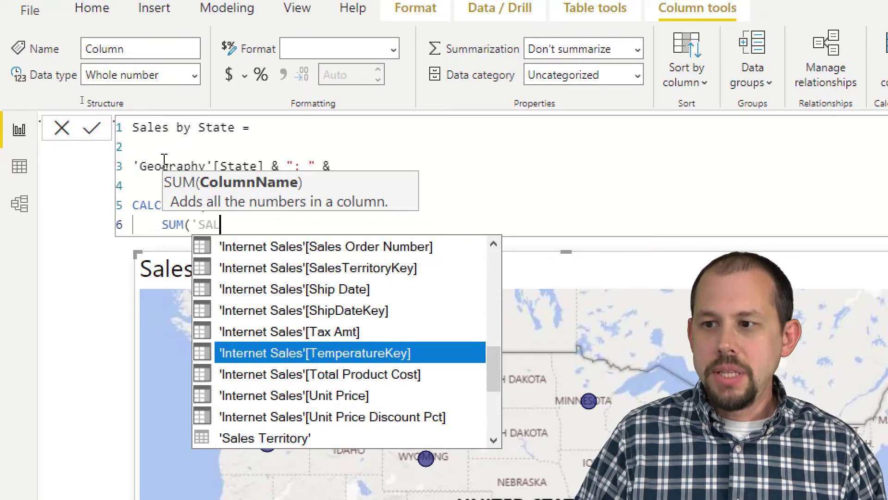
pyautogui.press('Down')
pyautogui.press('BackSpace')
pyautogui.press('BackSpace')
pyautogui.press('BackSpace')
pyautogui.press('BackSpace')
pyautogui.write("'INT")
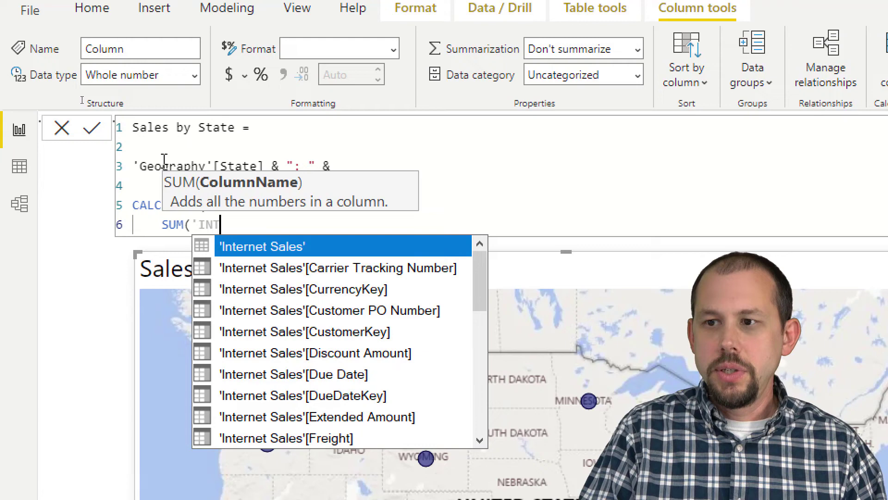
pyautogui.press('Tab')
pyautogui.write('[SAL')
pyautogui.press('Tab')
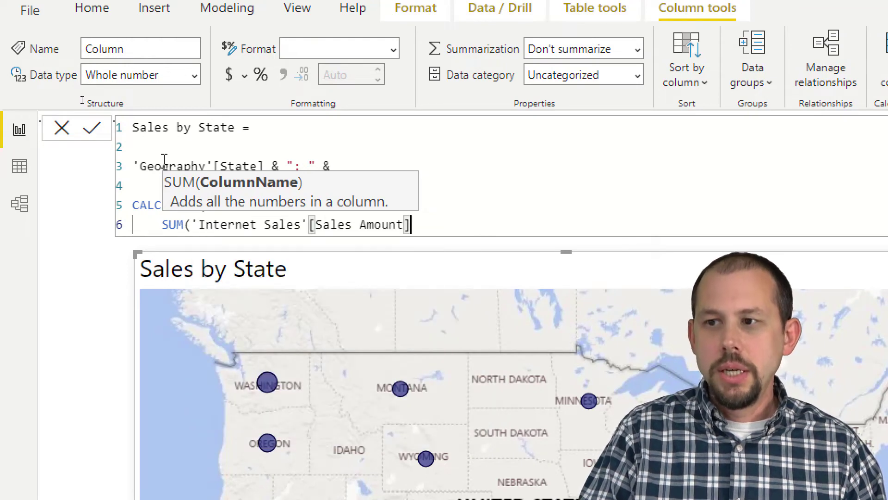
pyautogui.write(')')
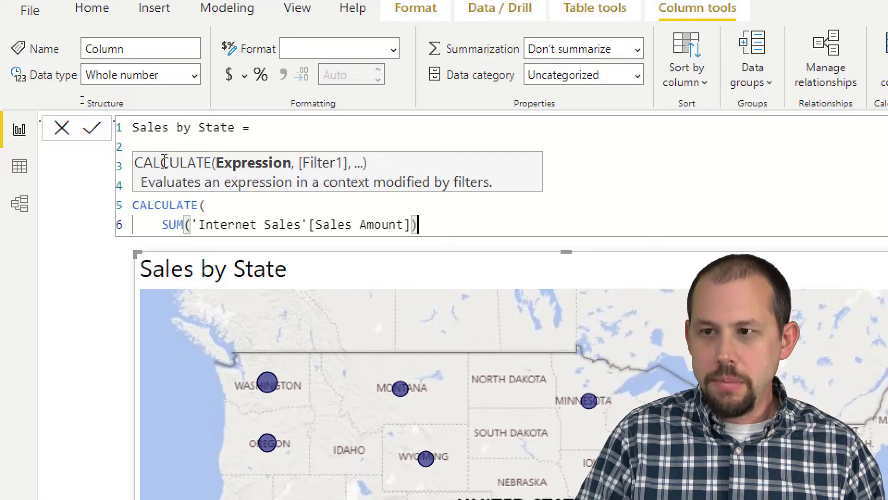
pyautogui.write(',,')
pyautogui.press('BackSpace')
pyautogui.press('Return')
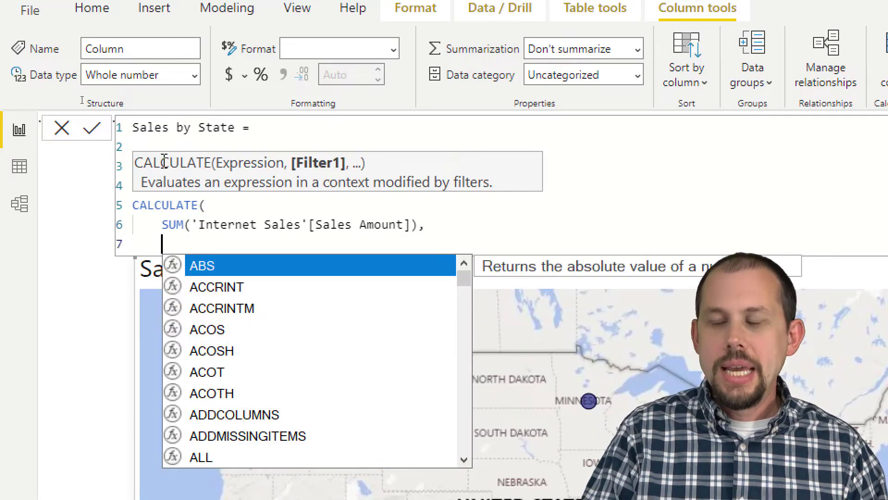
# Add ALLEXCEPT('Geography', 'Geography'[State]) as the filter, close CALCULATE, and indent the expression.
pyautogui.write('ALLEXCEPT(')
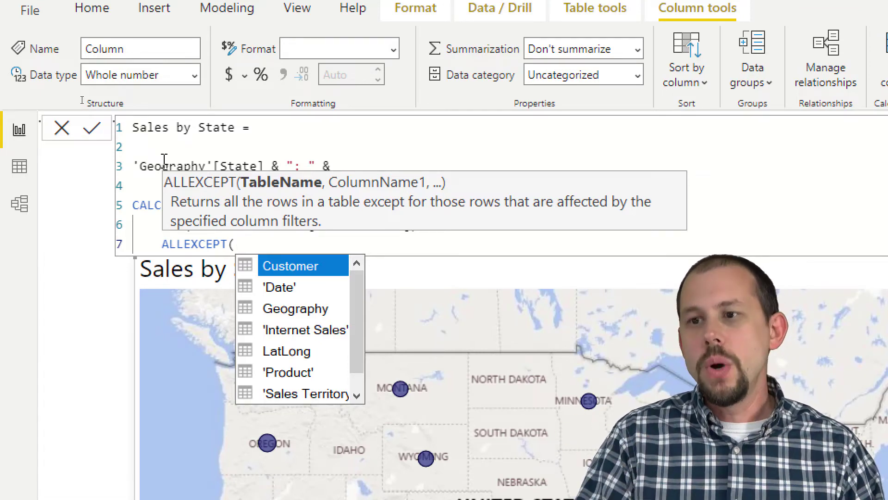
pyautogui.write("'G")
pyautogui.press('Tab')
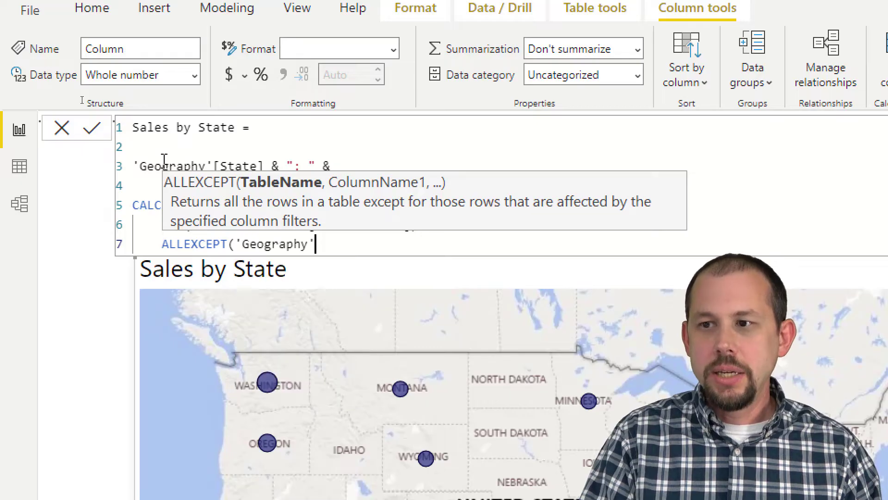
pyautogui.write(", 'GE")
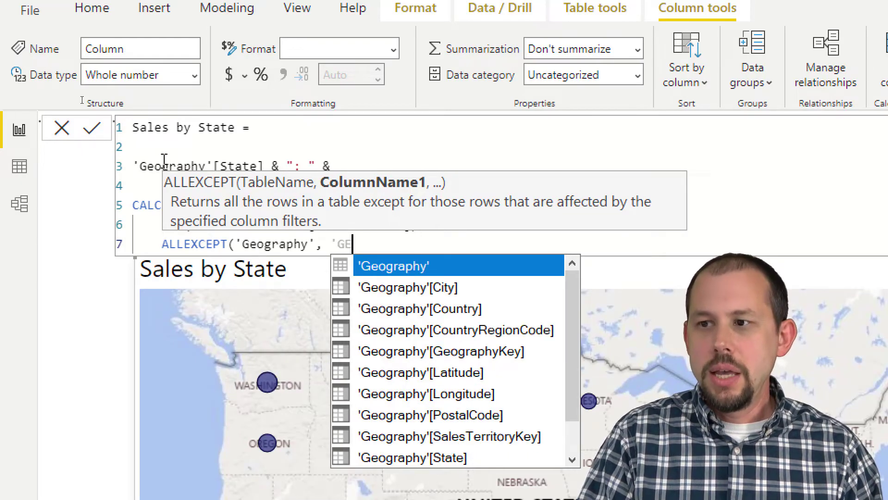
pyautogui.press('Tab')
pyautogui.write('[')
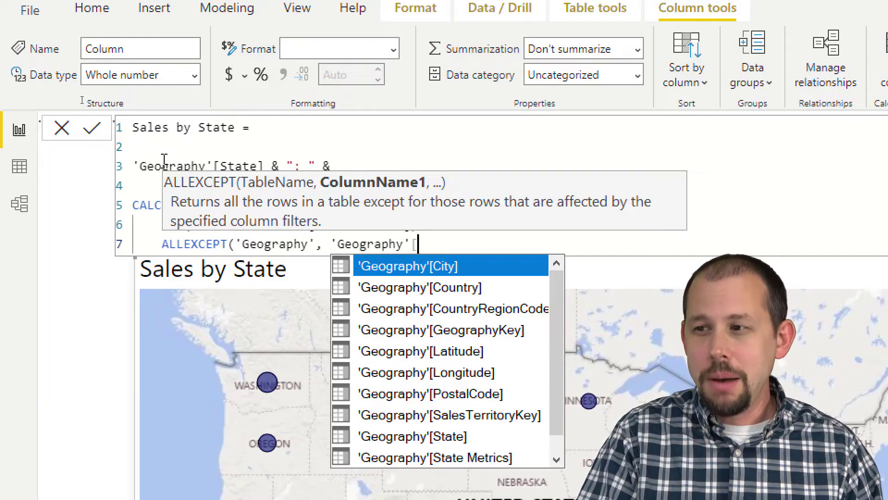
pyautogui.press('Down')
pyautogui.press('Down')
pyautogui.press('Down')
pyautogui.press('Down')
pyautogui.press('Down')
pyautogui.press('Down')
pyautogui.press('Down')
pyautogui.press('Down')
pyautogui.press('Tab')
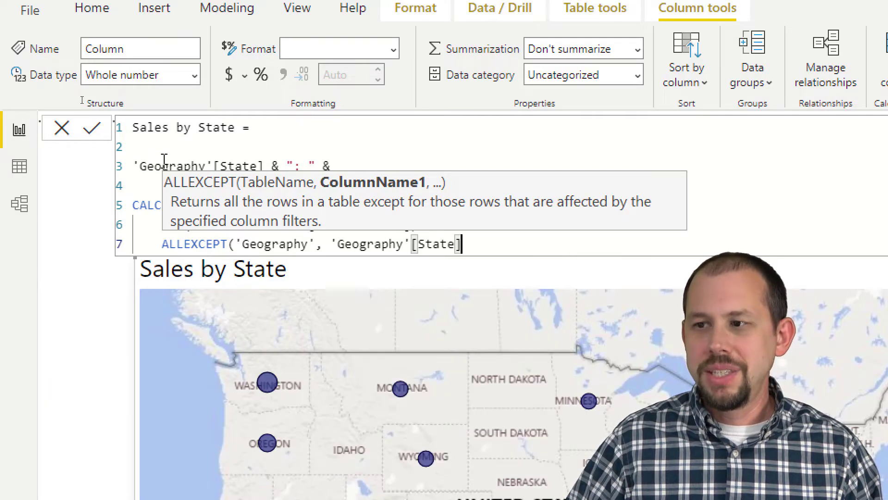
pyautogui.write(')')
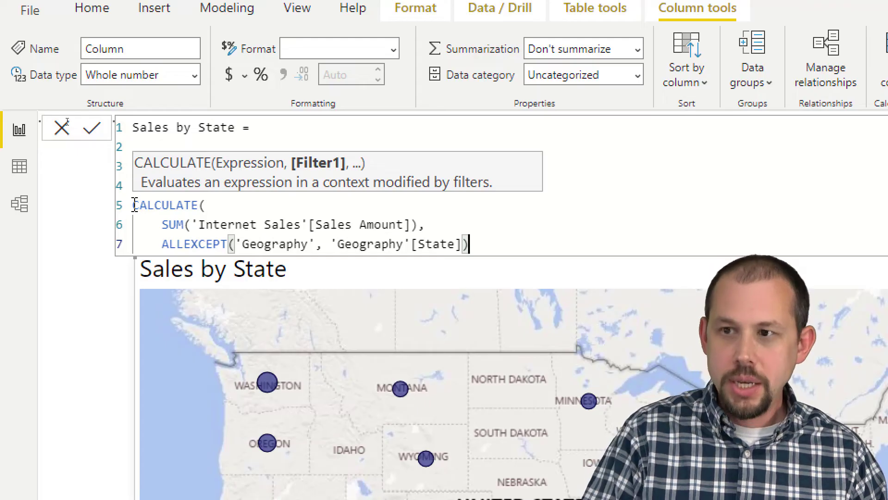
pyautogui.write(')')
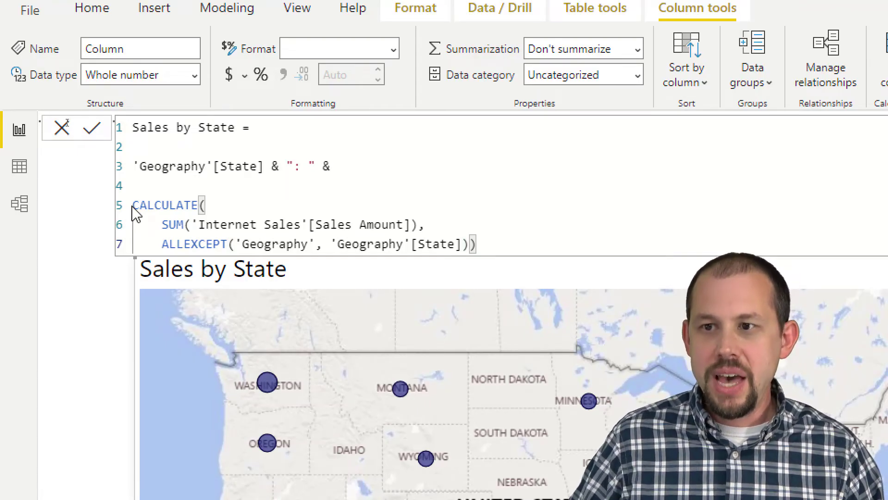
pyautogui.moveTo(134, 204); pyautogui.dragTo(502, 240)
pyautogui.press('Tab')
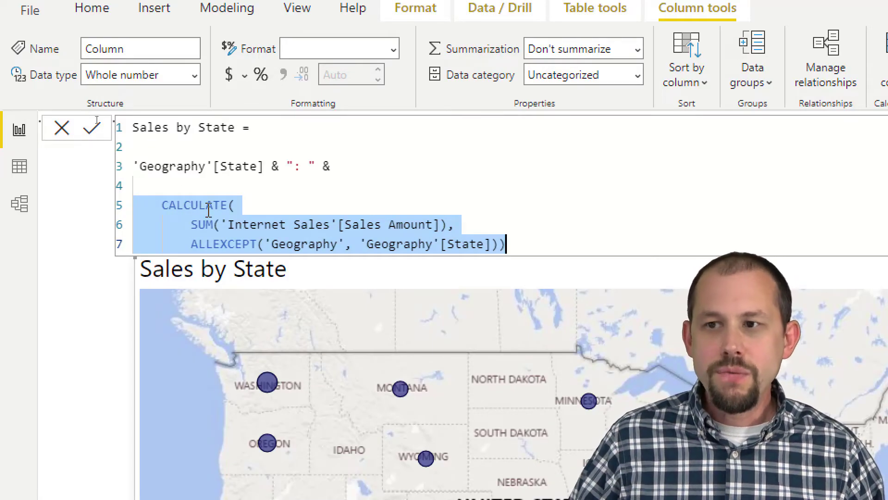
# Wrap the CALCULATE expression in FORMAT( ..., "$#,###").
pyautogui.click(176, 192)
pyautogui.write('FORMAT(')
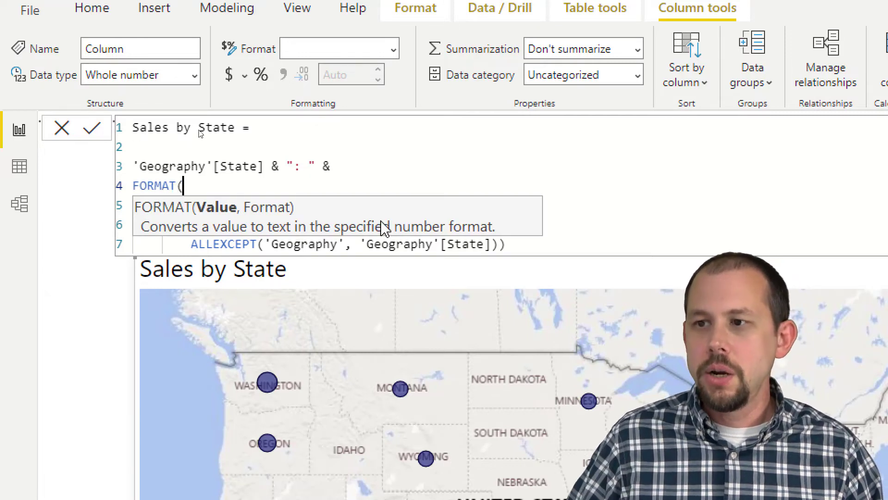
pyautogui.click(524, 245)
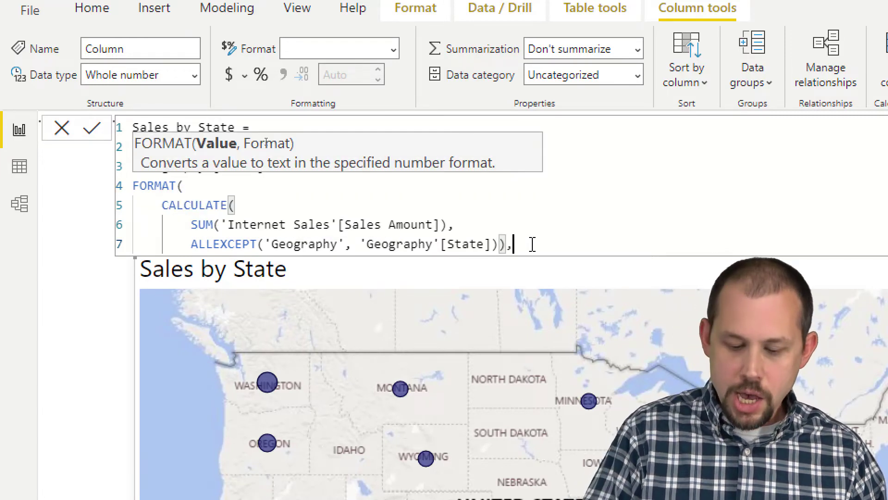
pyautogui.write(',')
pyautogui.press('Return')
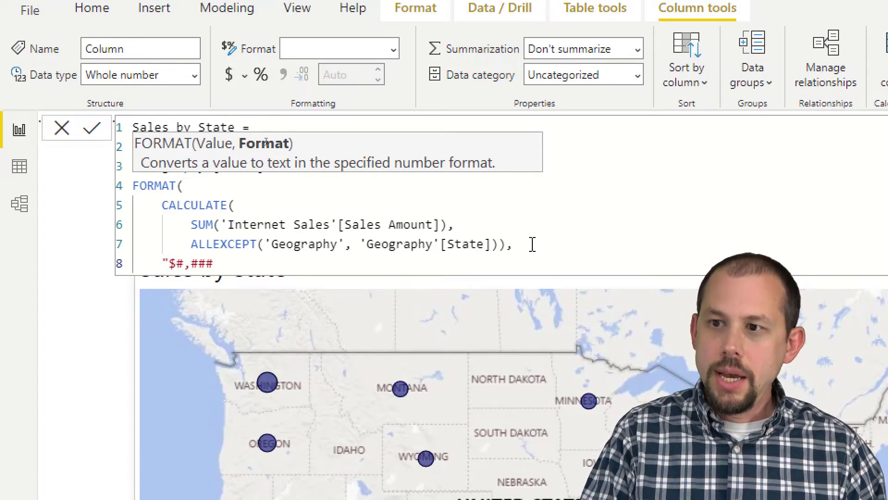
pyautogui.write('"$#,###")')
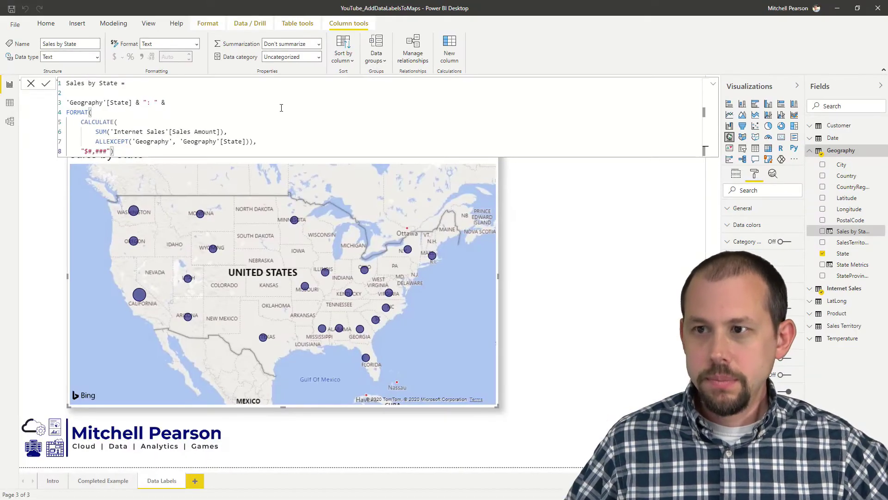
# Commit the column, then replace the map's State location with Geography Latitude and Longitude.
pyautogui.click(887, 128)
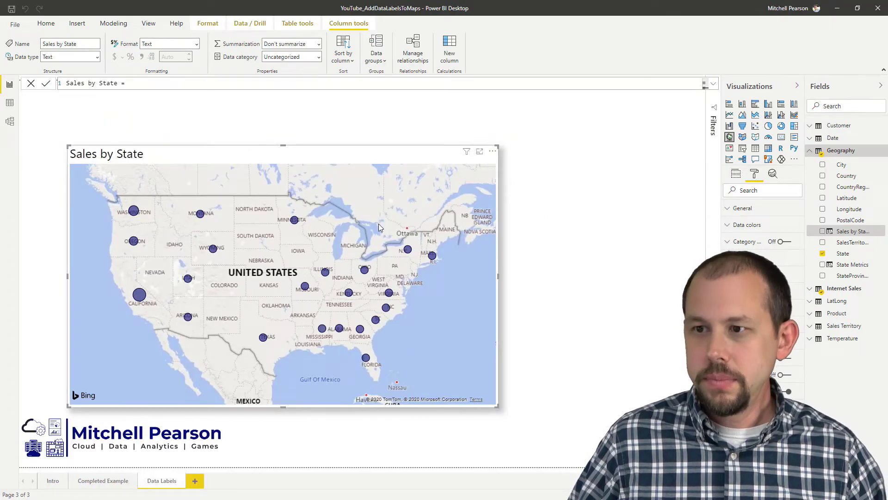
pyautogui.click(737, 177)
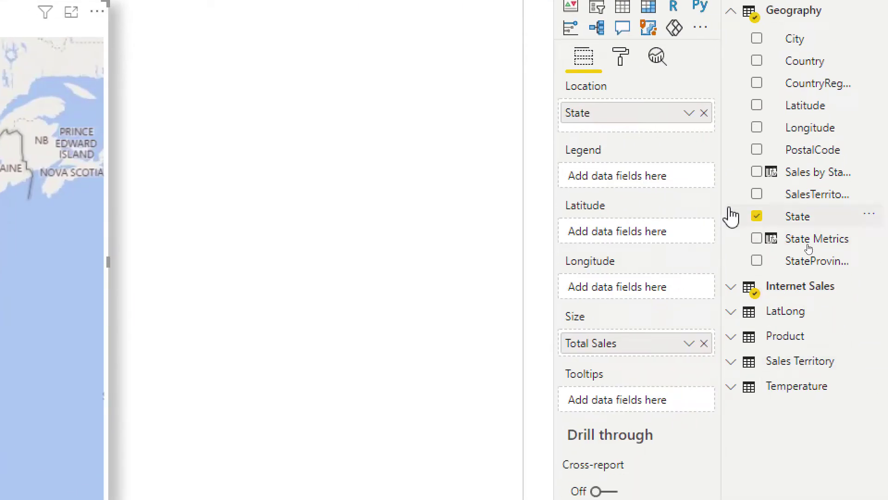
pyautogui.click(703, 113)
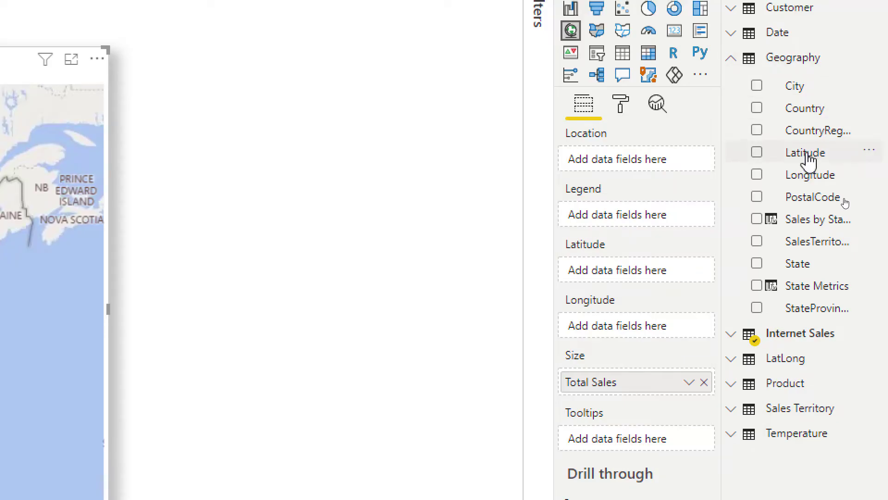
pyautogui.moveTo(787, 157); pyautogui.dragTo(634, 269)
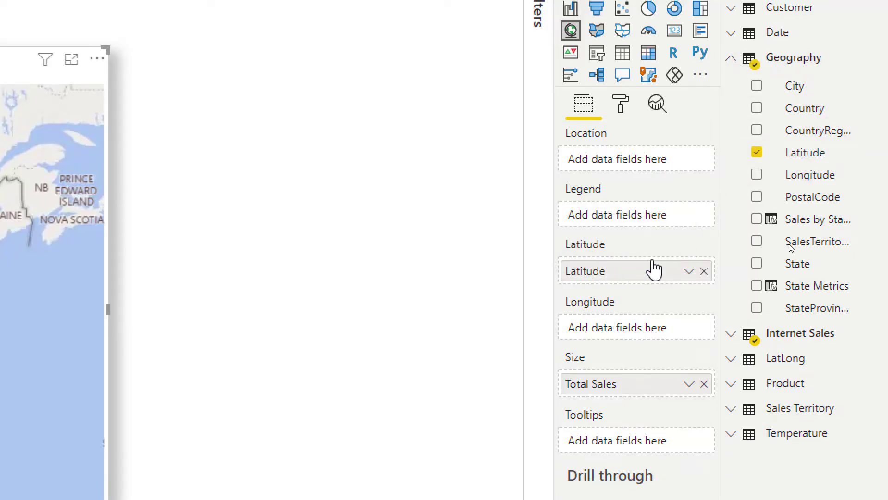
pyautogui.moveTo(822, 178); pyautogui.dragTo(638, 327)
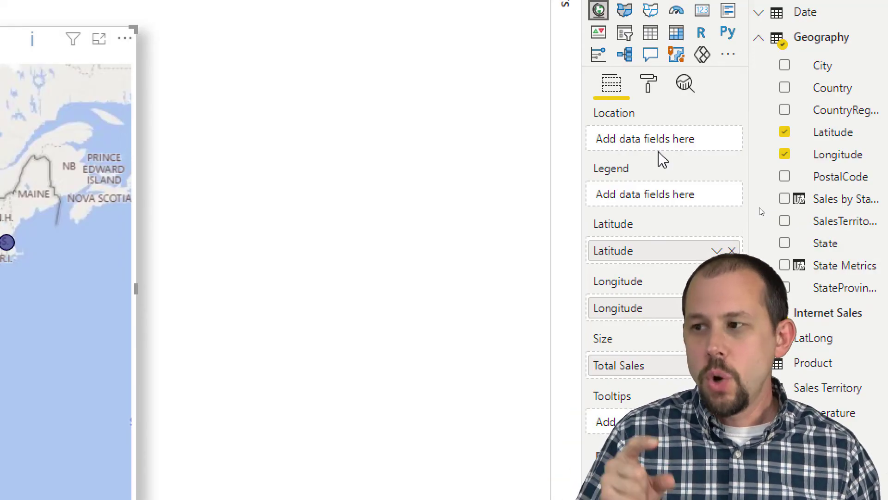
# Switch the map's Category labels On in the Format pane.
pyautogui.click(649, 87)
pyautogui.click(596, 226)
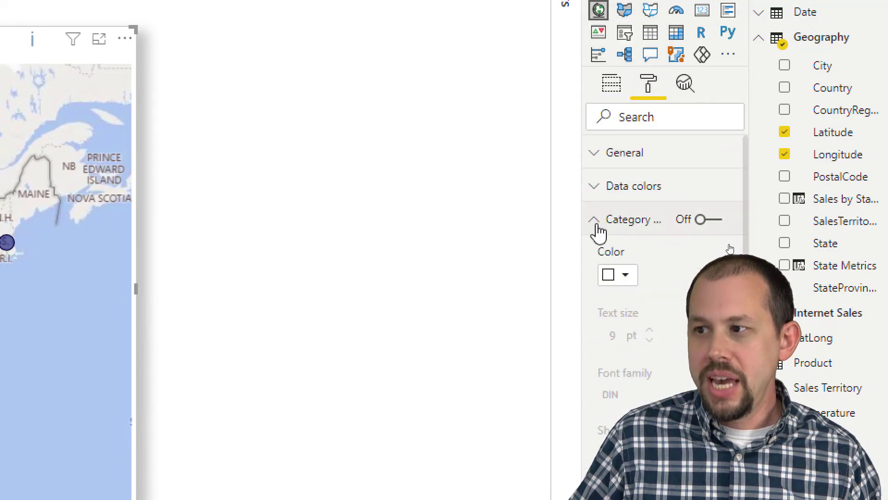
pyautogui.click(703, 219)
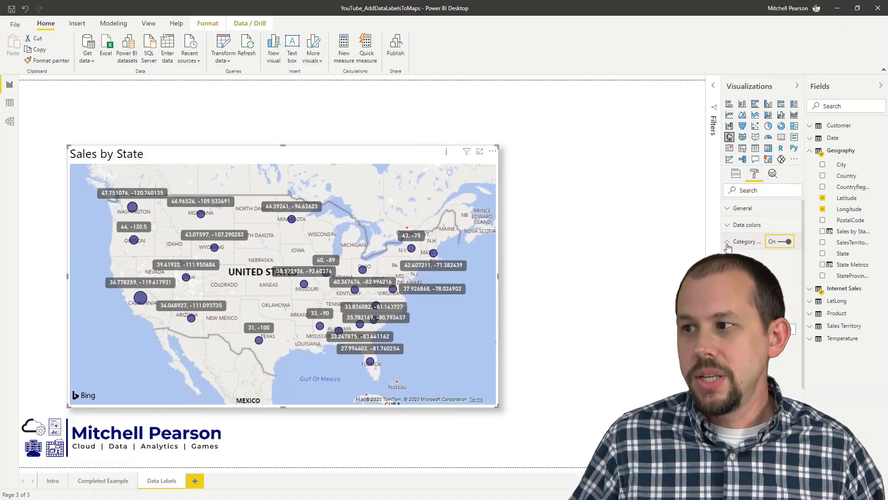
pyautogui.click(727, 245)
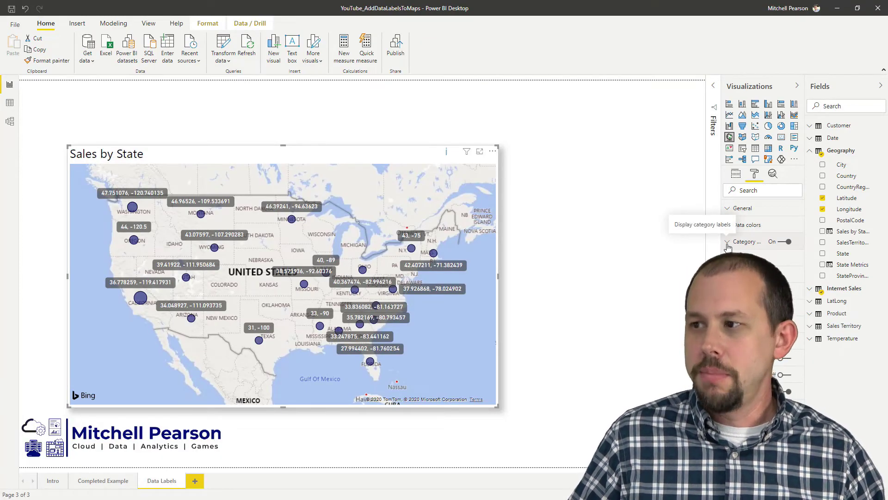
pyautogui.click(736, 176)
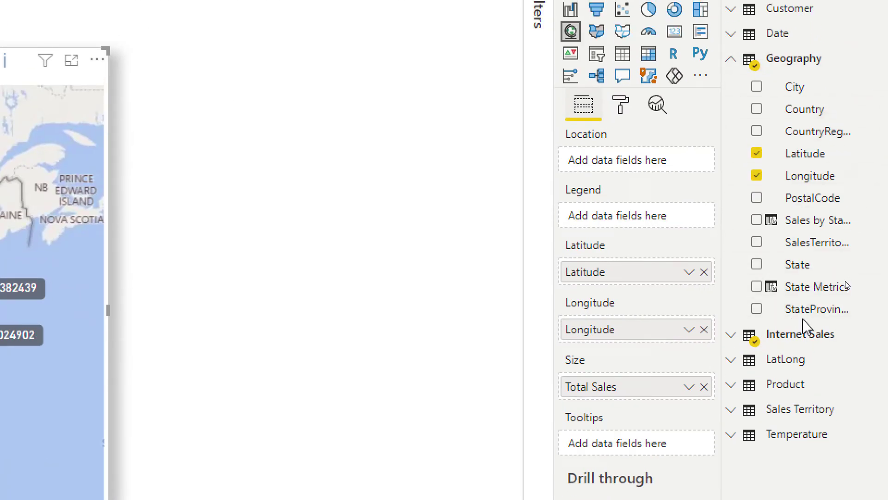
# Put Sales by State in Location and set Latitude and Longitude to Average.
pyautogui.moveTo(816, 221); pyautogui.dragTo(651, 172)
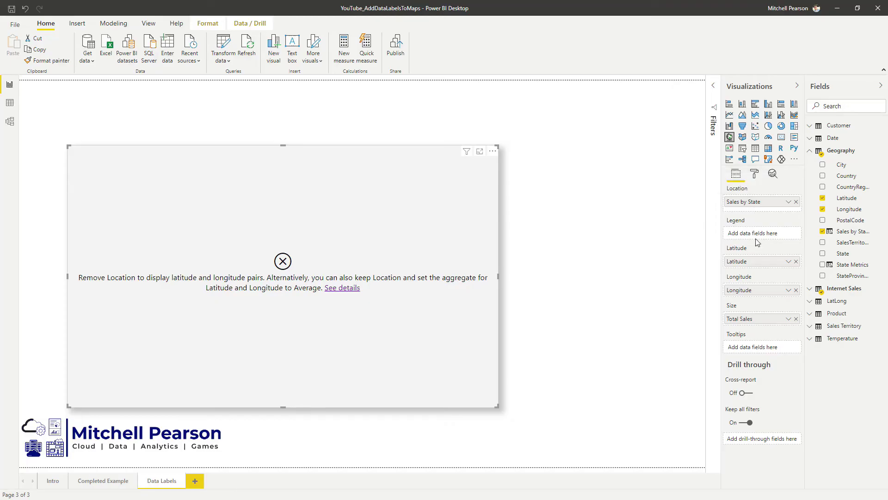
pyautogui.click(788, 262)
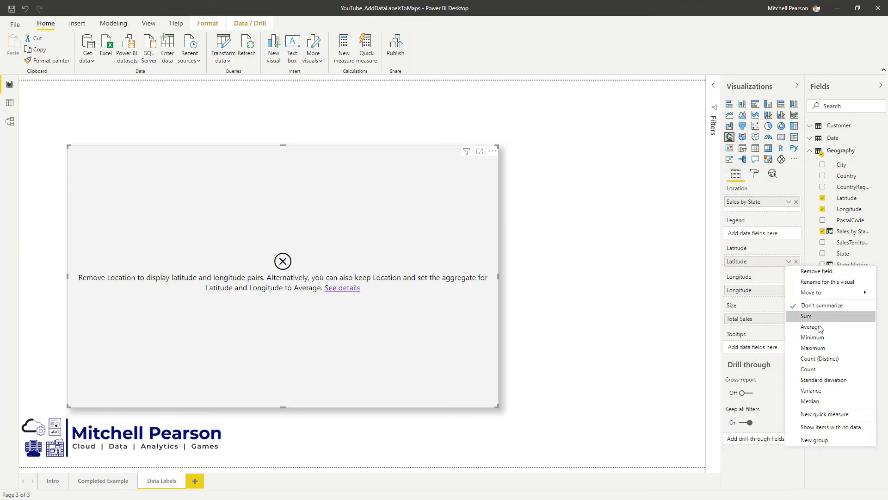
pyautogui.click(763, 326)
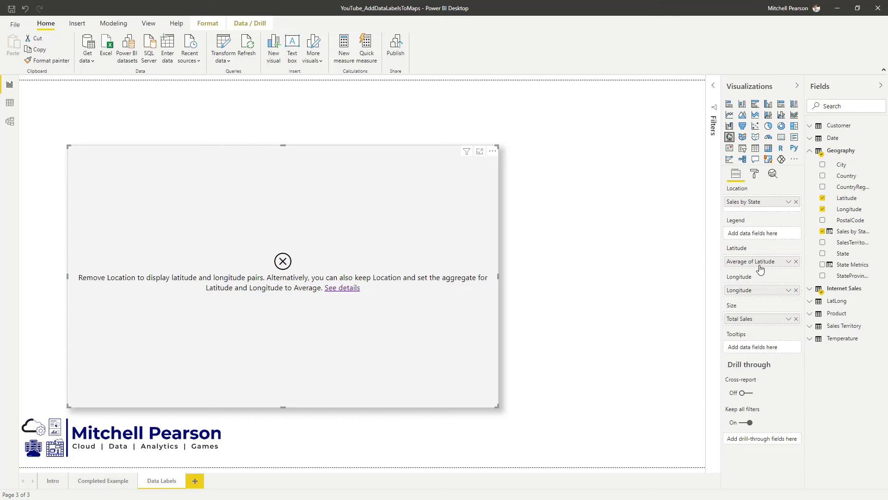
pyautogui.click(787, 290)
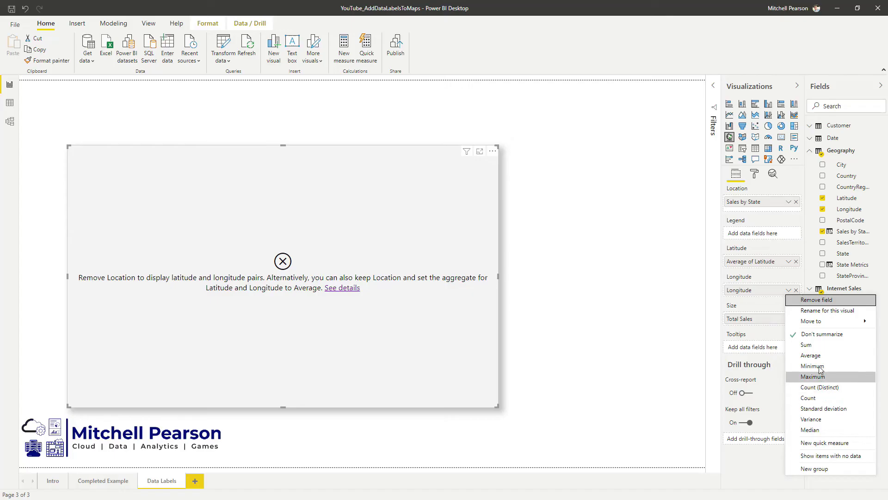
pyautogui.moveTo(786, 319)
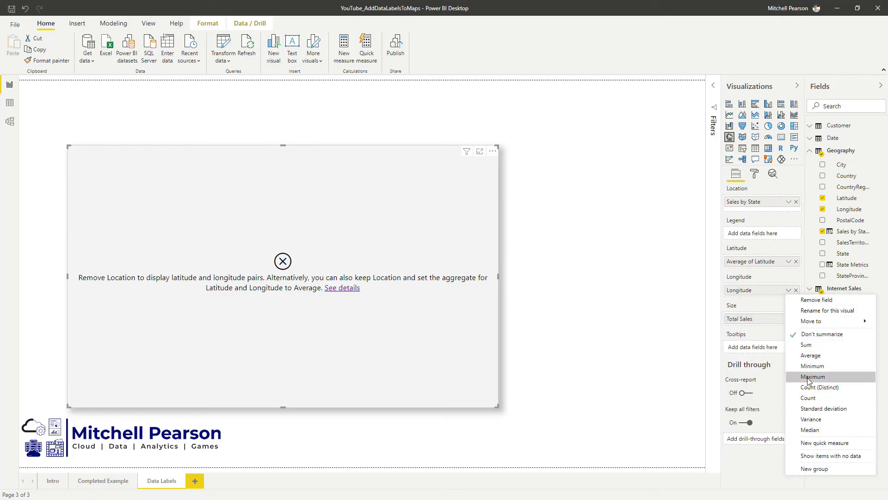
pyautogui.click(811, 355)
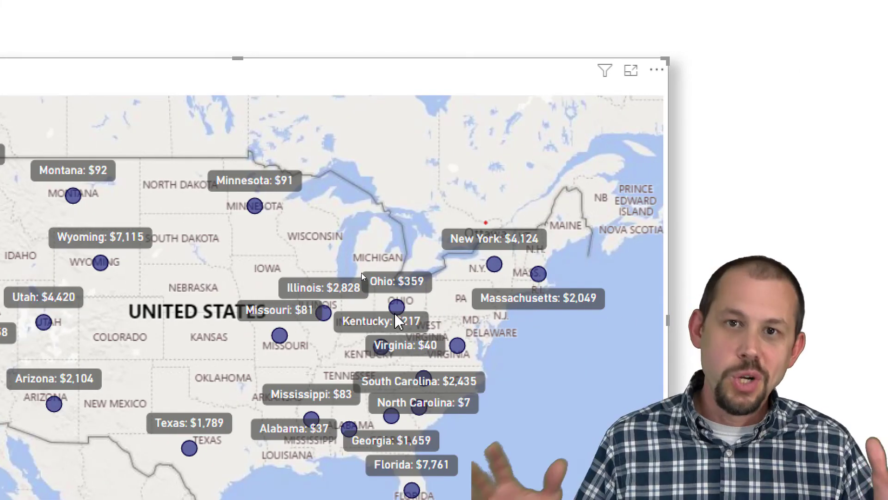
pyautogui.moveTo(396, 314)
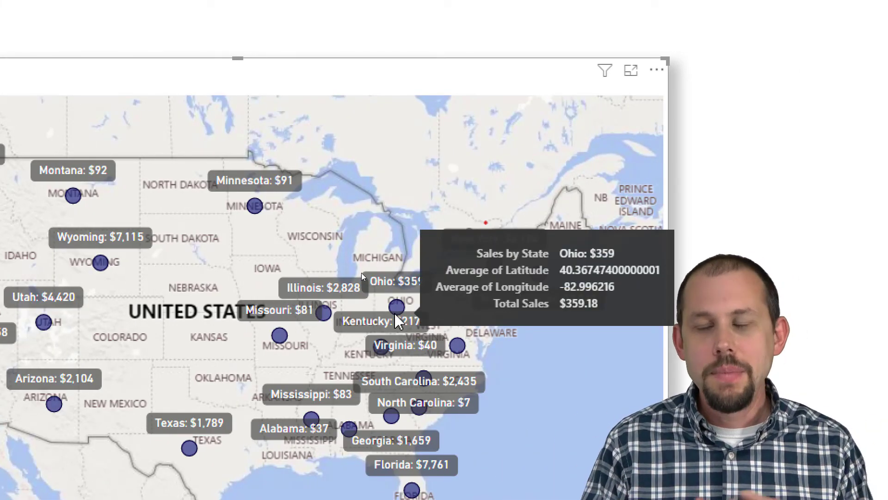